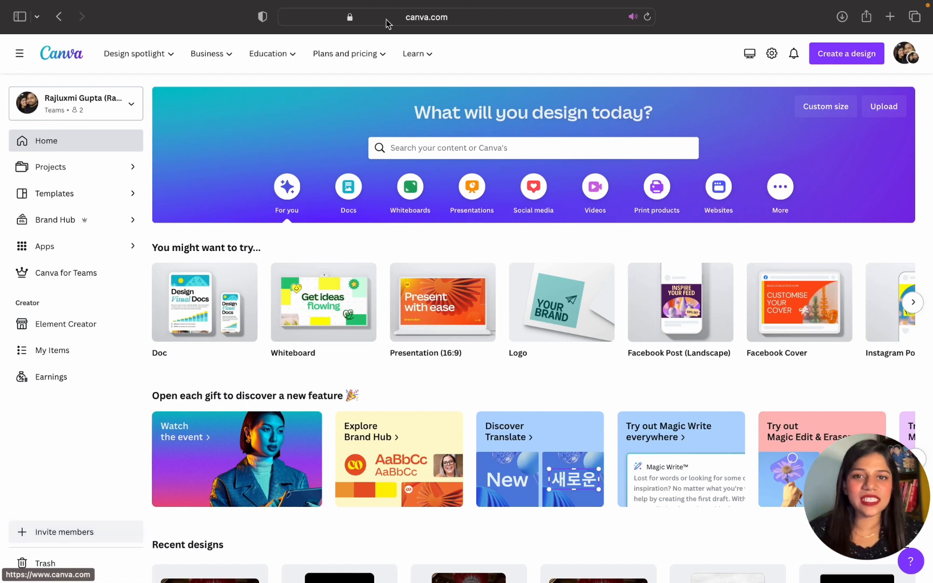
Find the Instagram Story templates and create a blank Instagram Story design.
left_click(398, 153)
left_click(416, 205)
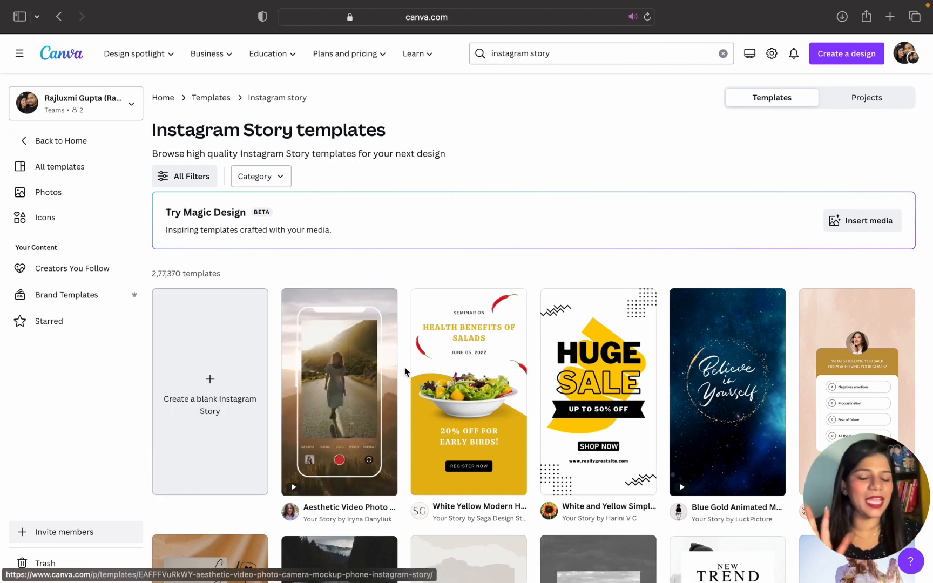
left_click(213, 399)
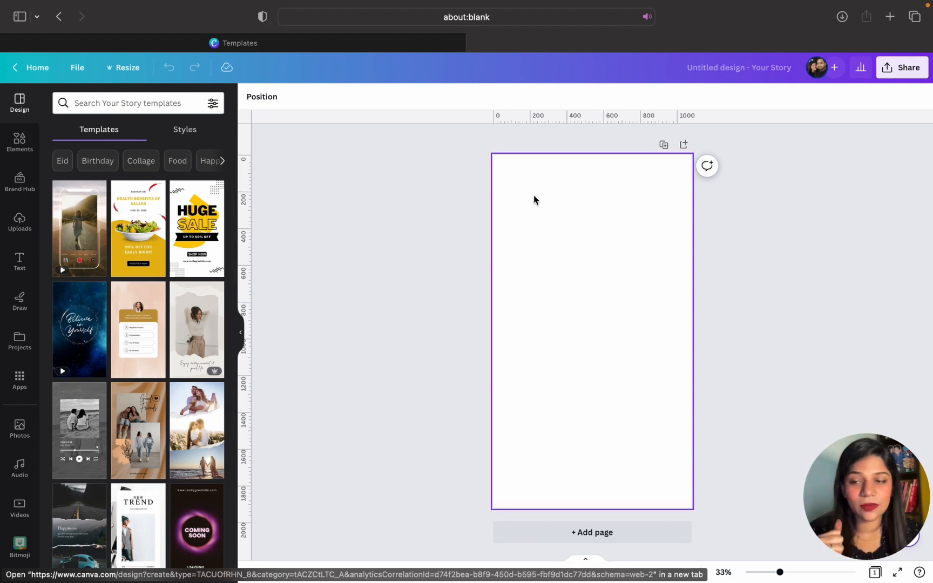
Add the grid with three equal stacked rows to the blank page.
left_click(23, 146)
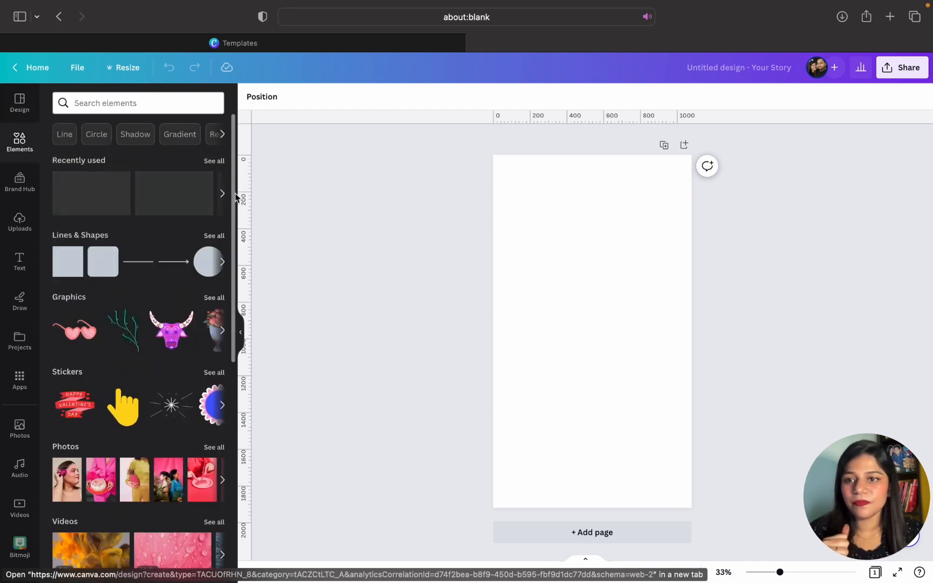
scroll(183, 326, "down", 10)
scroll(184, 329, "down", 5)
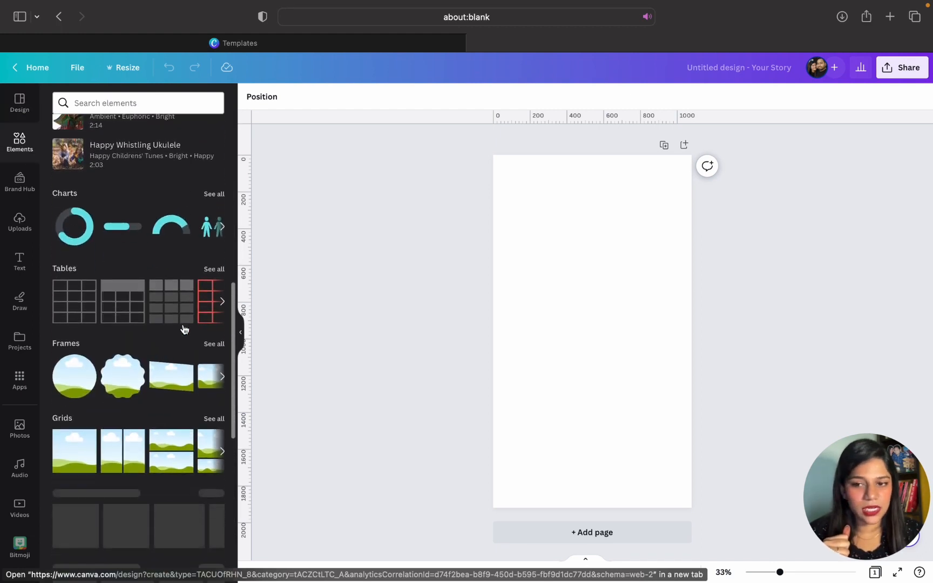
left_click(61, 306)
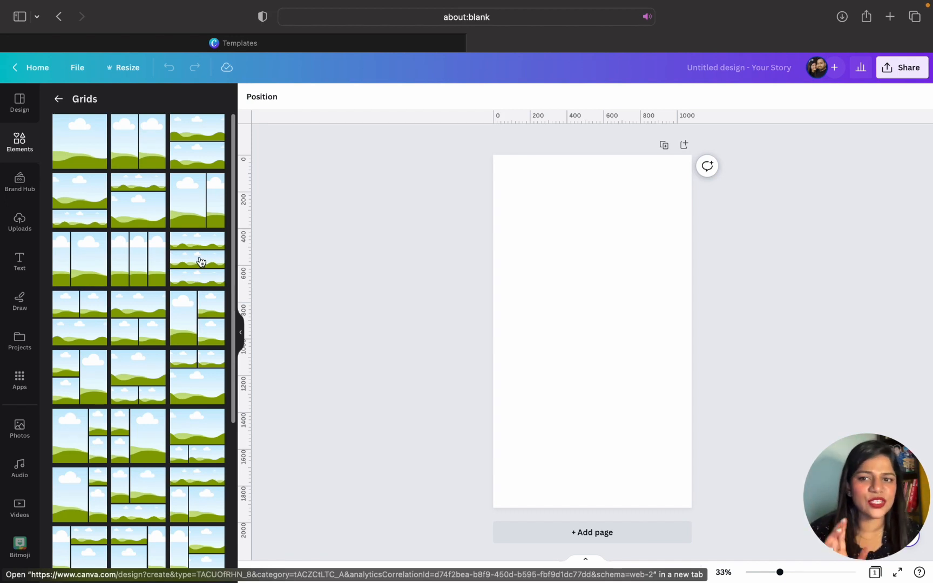
left_click(201, 262)
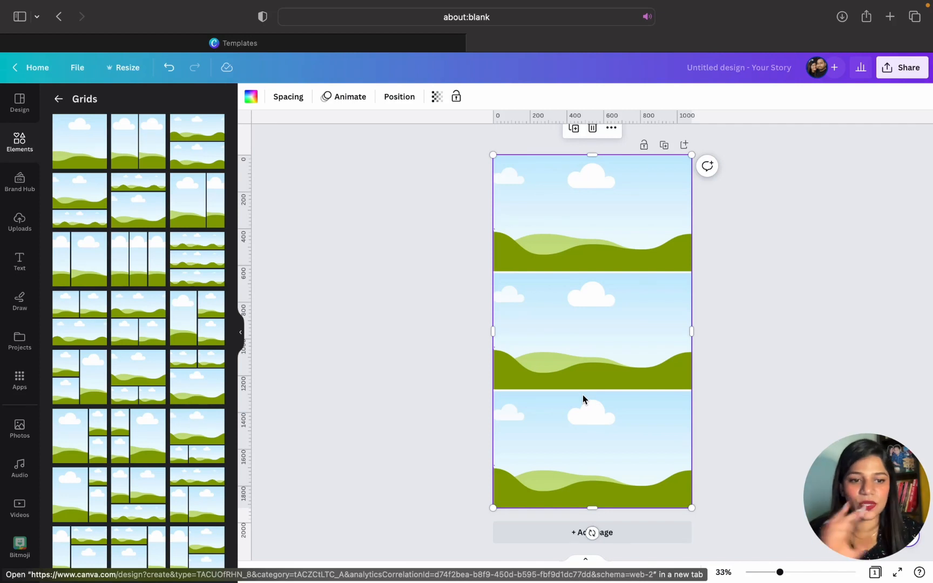
Set the grid spacing to 0.
left_click(286, 98)
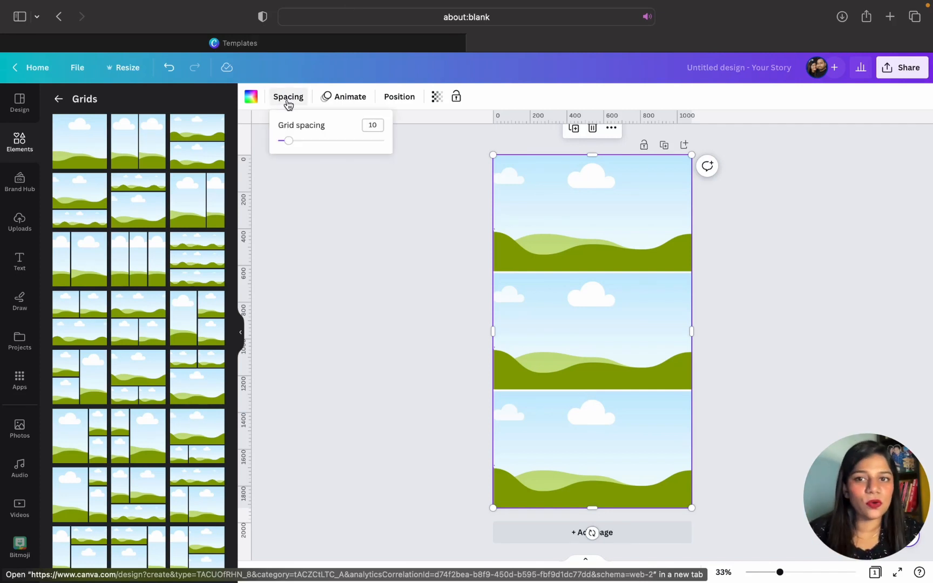
left_click_drag(290, 146, 278, 142)
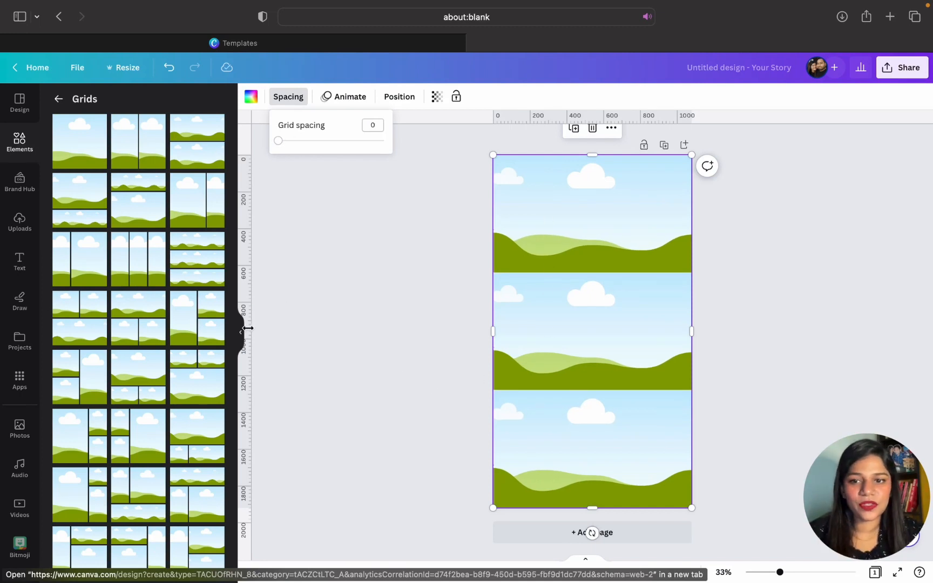
left_click(313, 342)
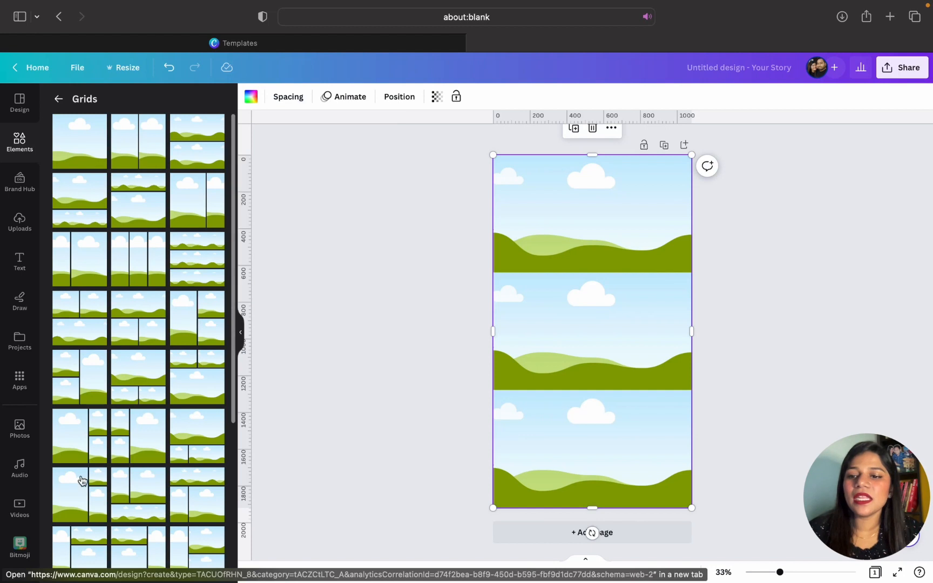
Search the stock videos for "wedding".
left_click(21, 508)
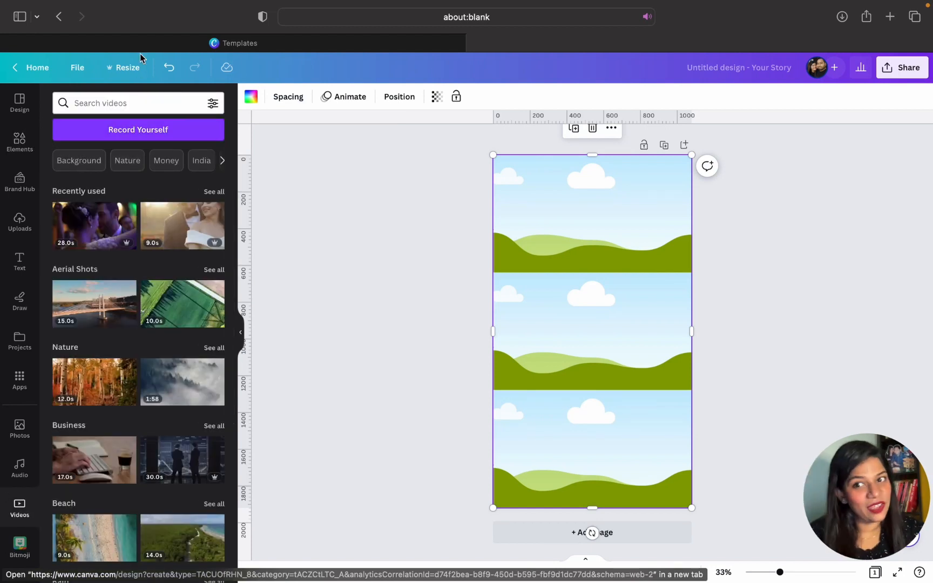
left_click(125, 105)
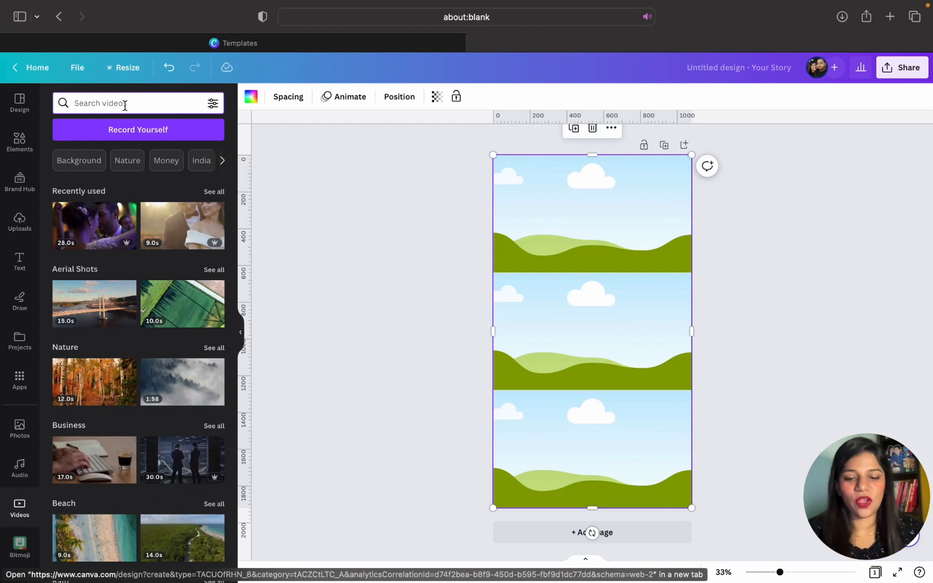
type("wedding")
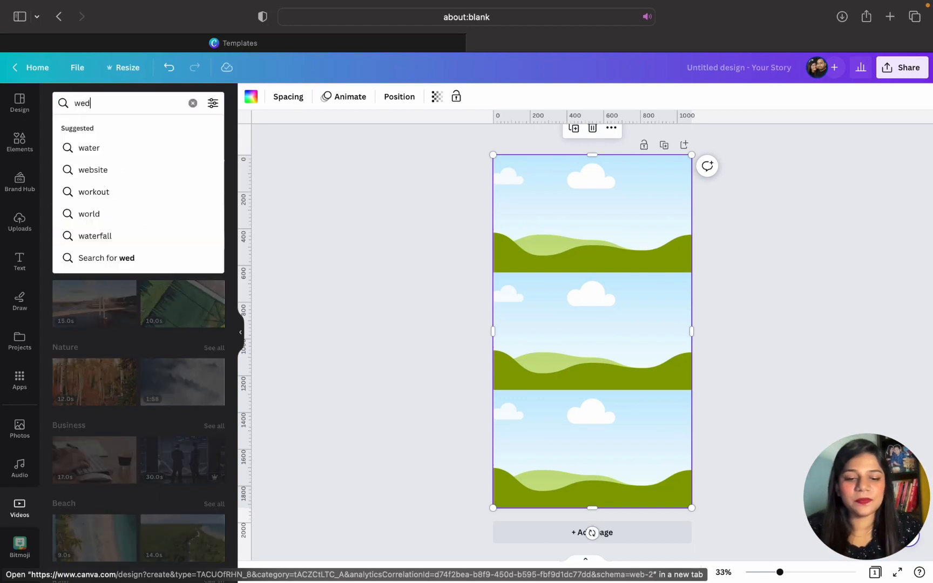
key("Return")
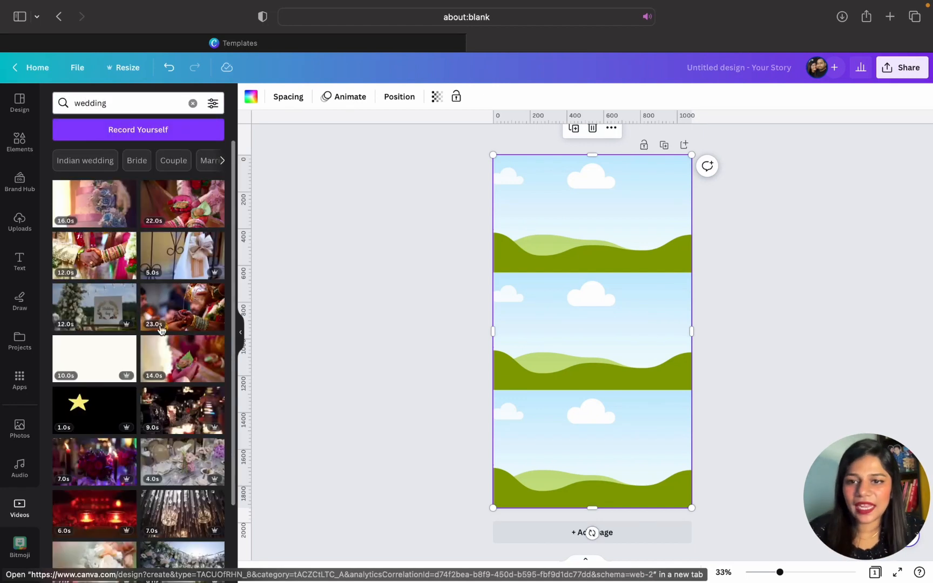
Place the 12-second clip of the bridal couple on the beach in the grid's middle row.
scroll(151, 407, "down", 6)
scroll(152, 407, "down", 2)
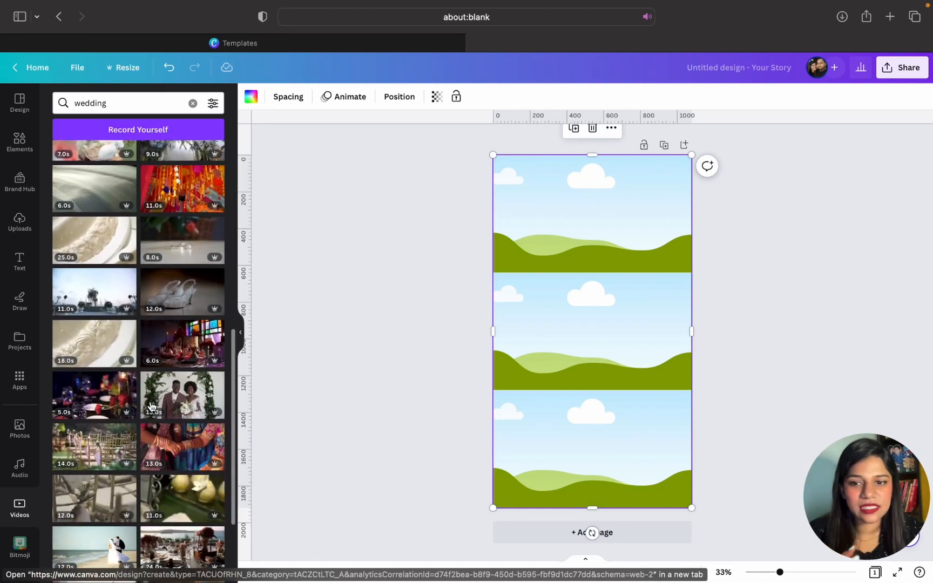
scroll(152, 407, "down", 4)
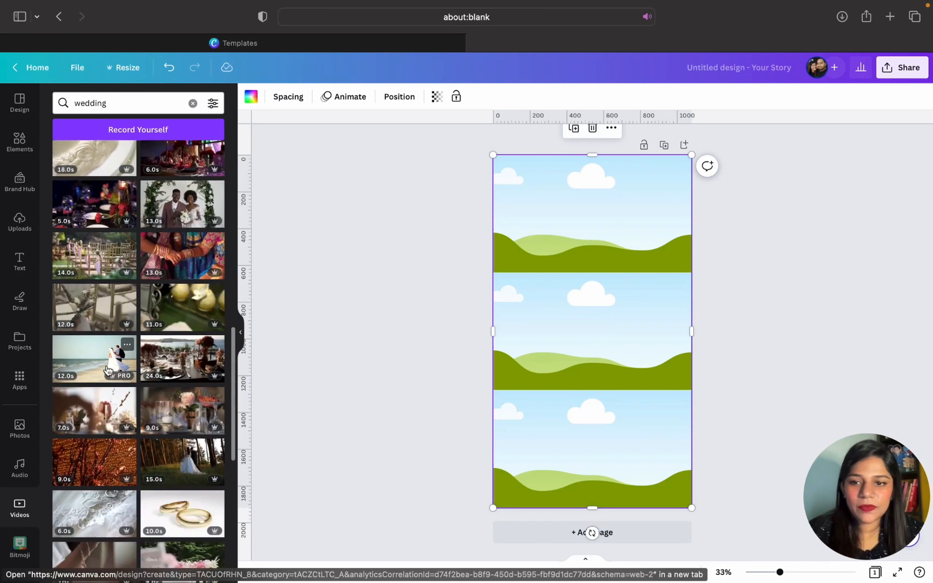
left_click_drag(108, 356, 518, 349)
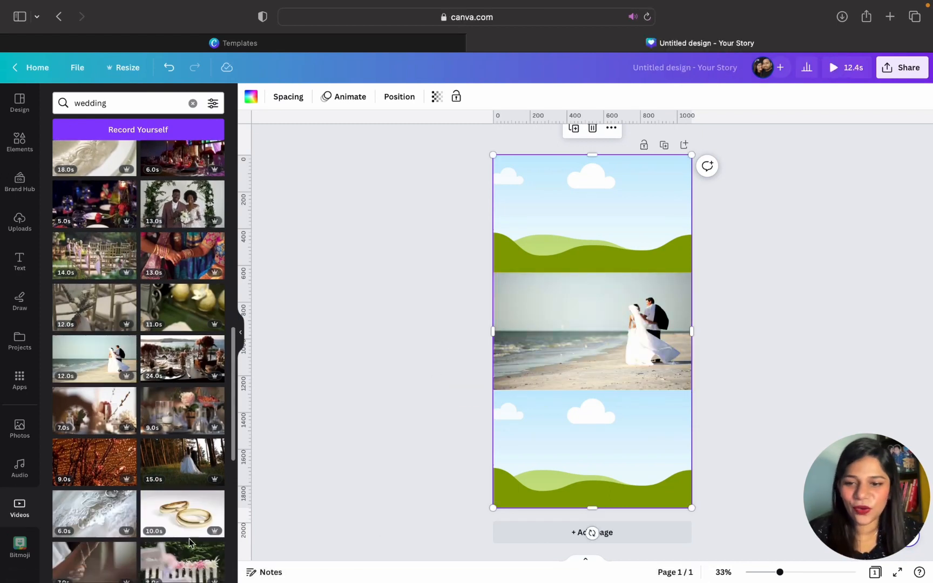
Place the 9-second close-up clip of the embracing bride and groom in the grid's top row.
scroll(171, 536, "down", 5)
scroll(171, 536, "down", 2)
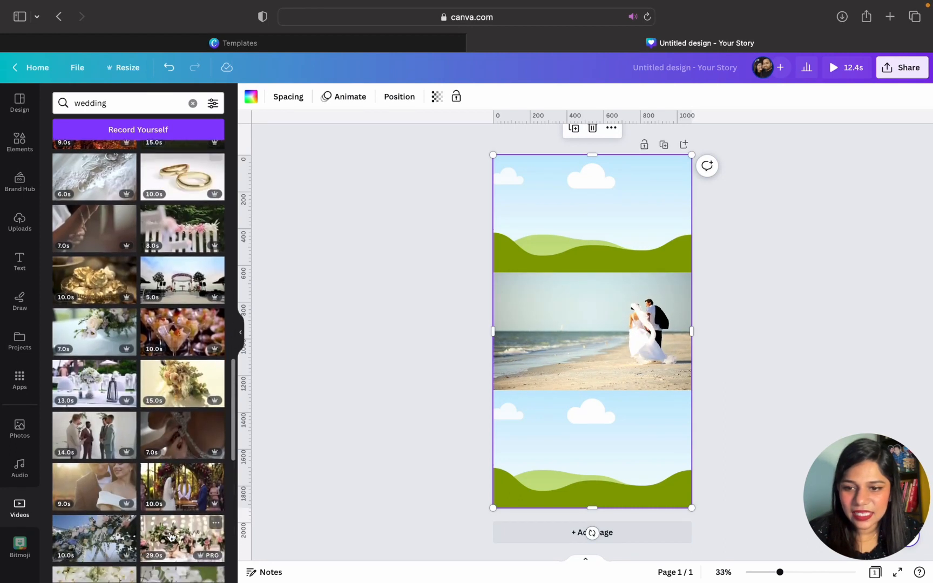
left_click_drag(89, 436, 558, 233)
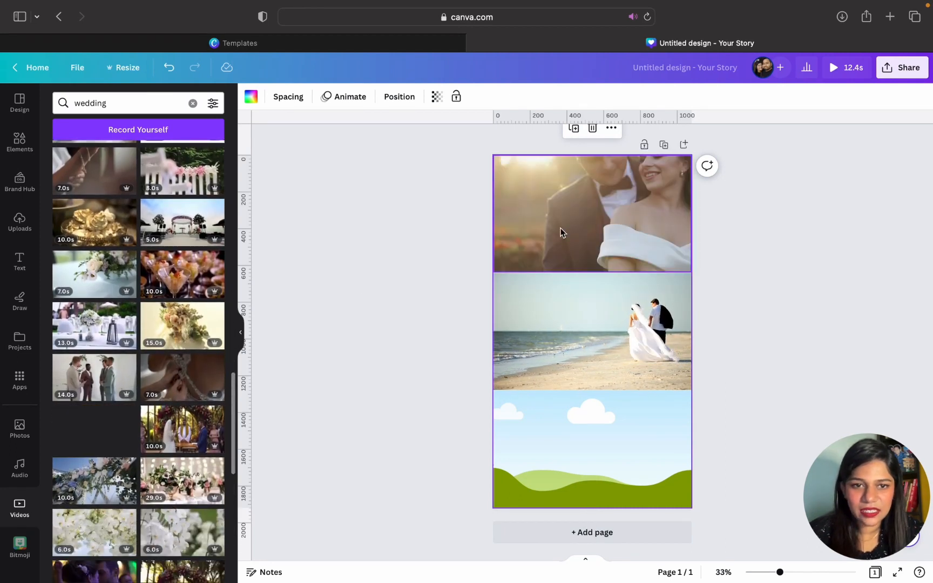
Place the 28-second clip of the couple dancing in purple light in the grid's bottom row.
scroll(176, 453, "down", 7)
scroll(175, 454, "up", 3)
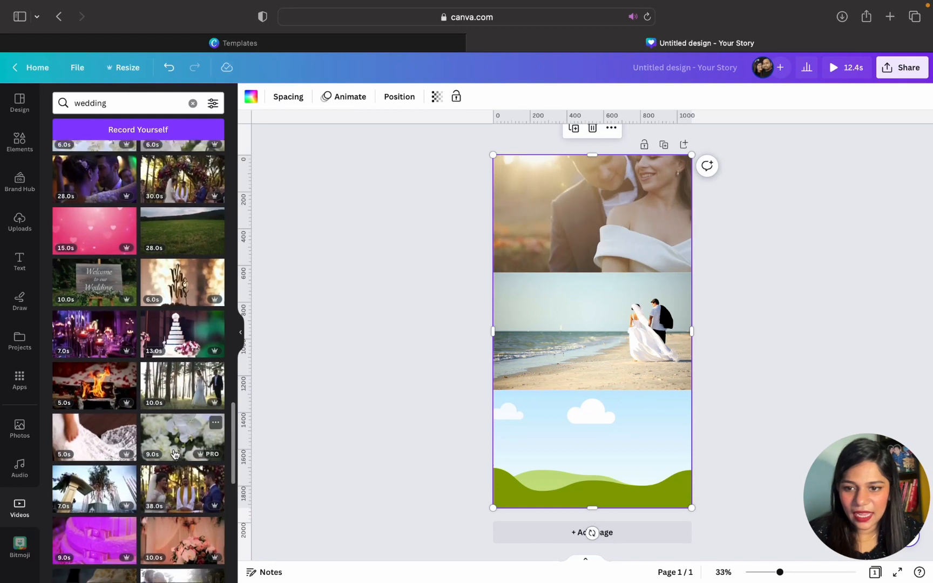
left_click_drag(82, 317, 523, 419)
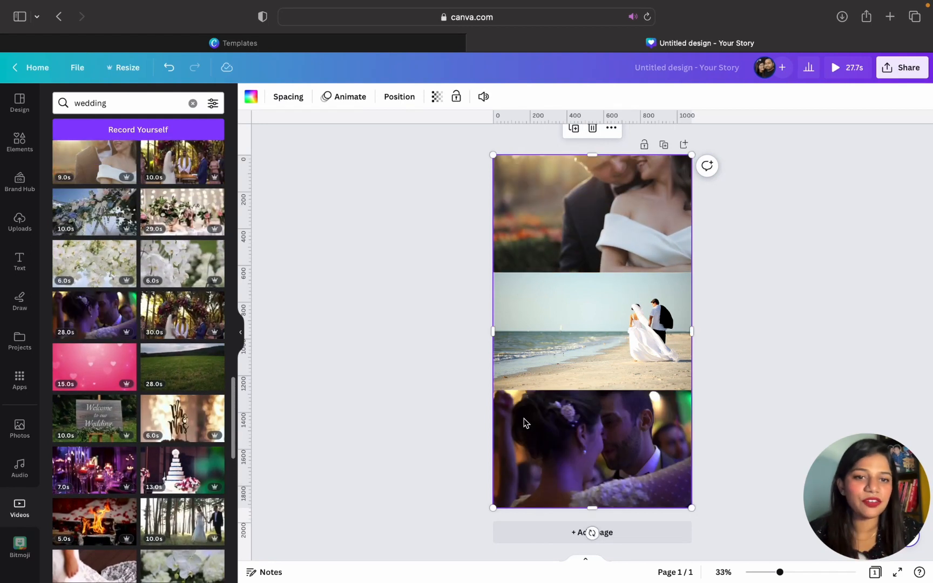
left_click(400, 290)
left_click(592, 449)
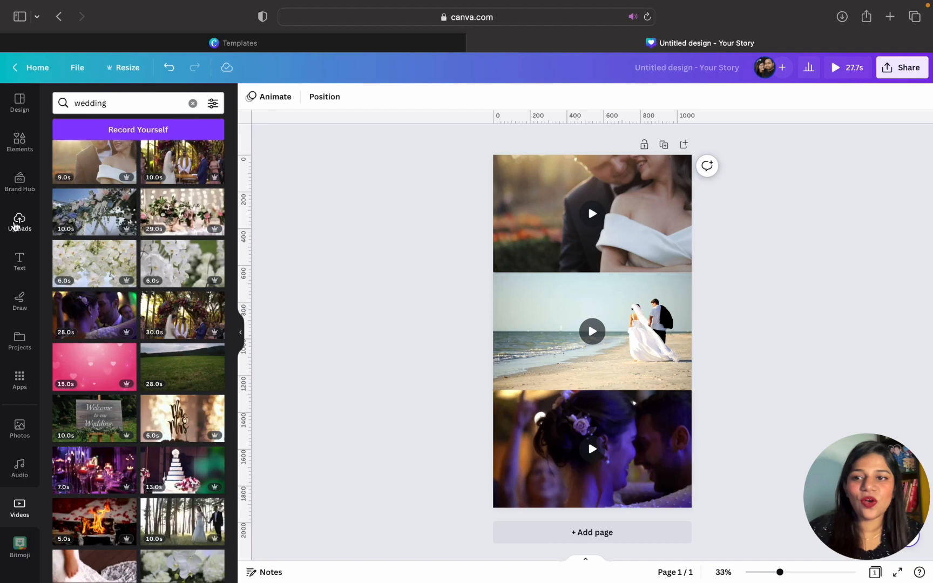
Upload "Perfect Duet - Ed Sheeran.mp3" from Downloads and add it to the design as the audio track.
left_click(19, 221)
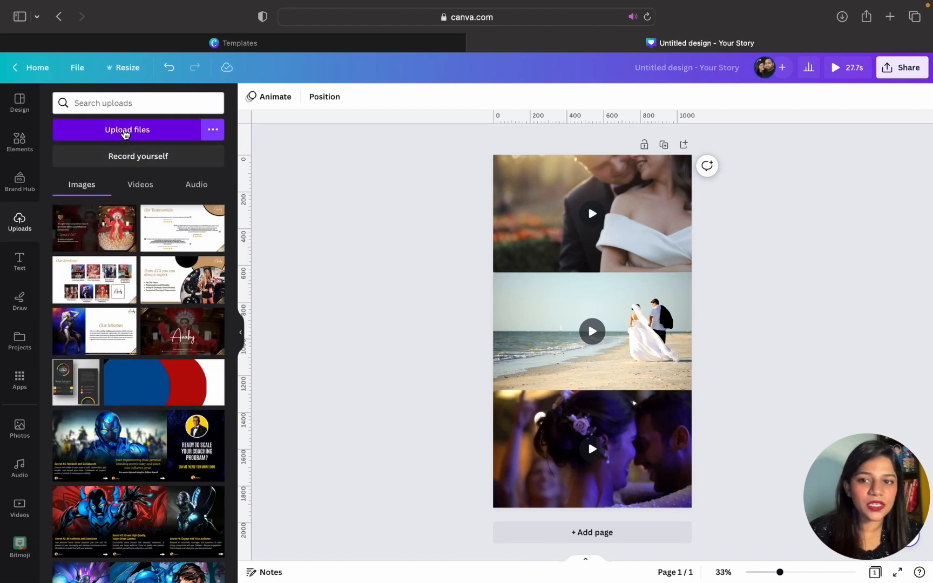
left_click(125, 132)
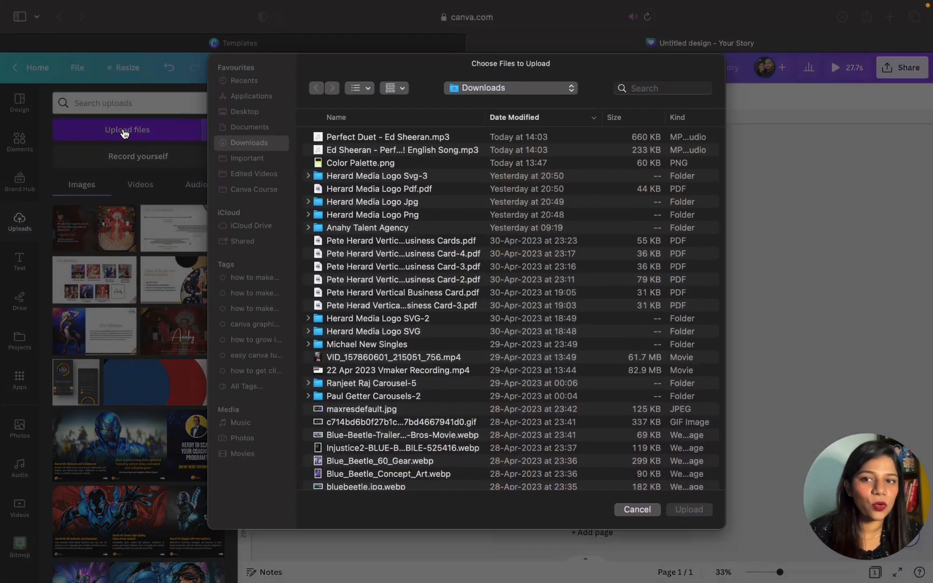
left_click(350, 139)
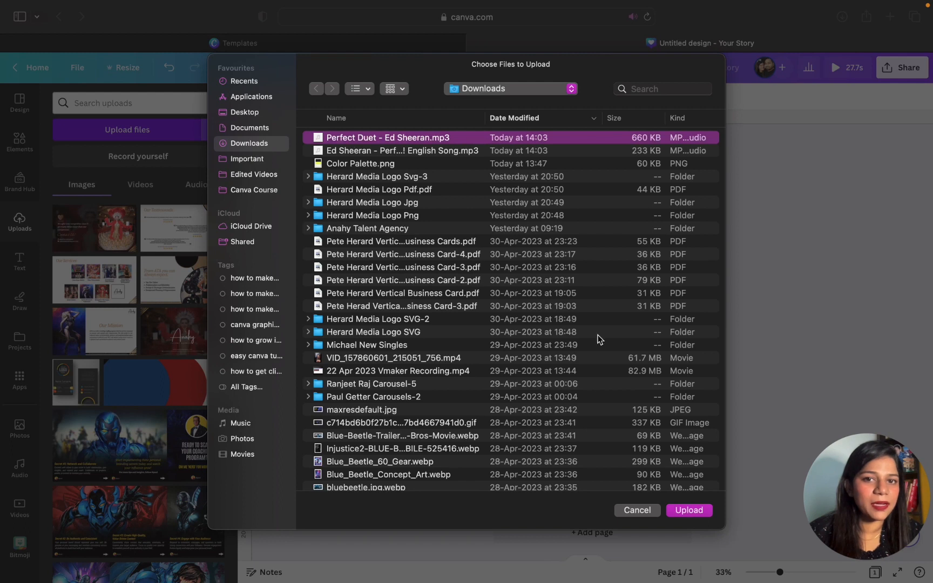
left_click(699, 515)
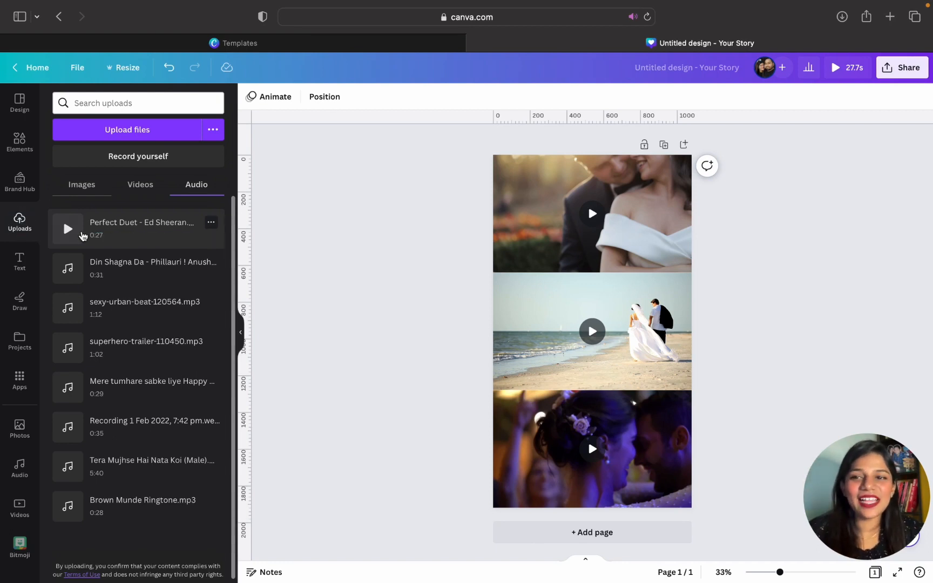
left_click_drag(83, 235, 302, 370)
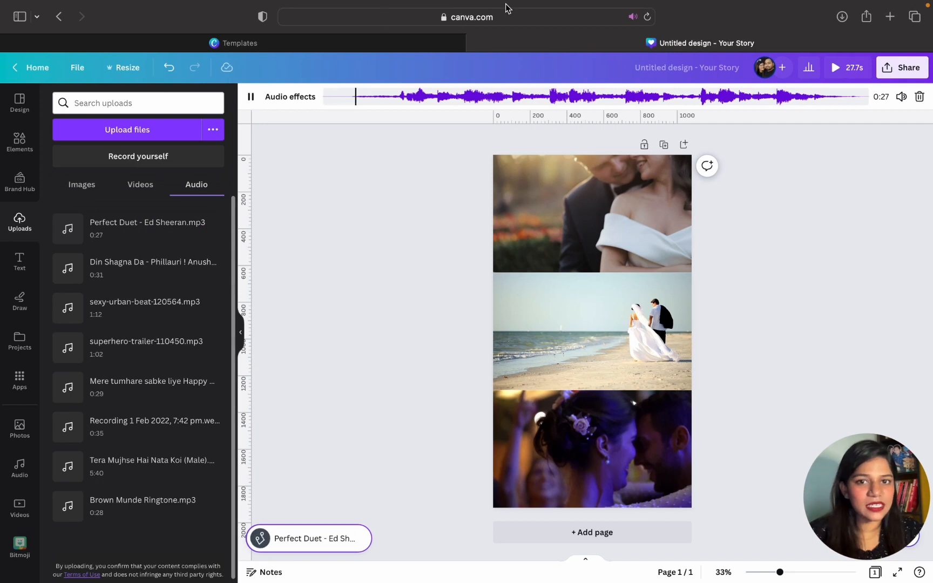
Check the audio track from its start and preview the whole story video.
left_click_drag(513, 98, 486, 99)
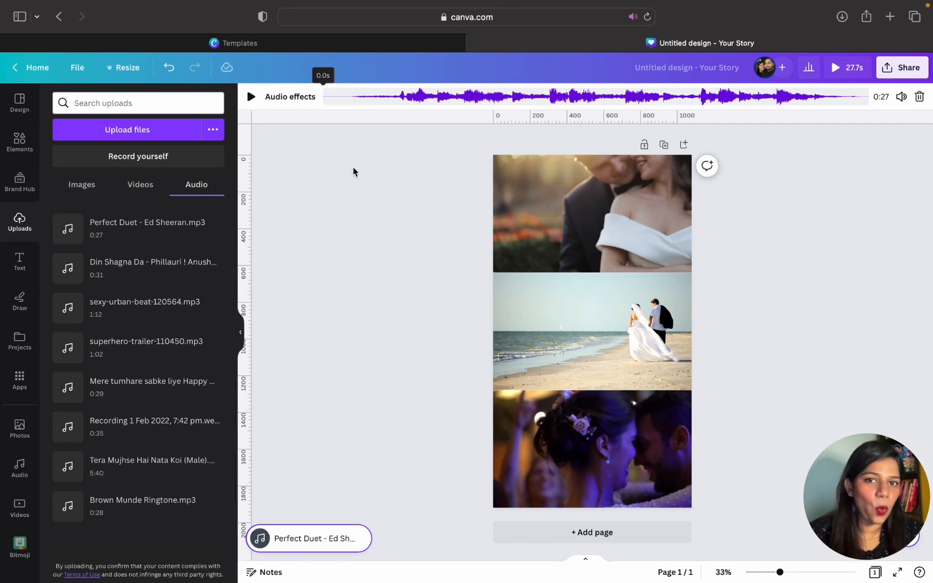
left_click(252, 97)
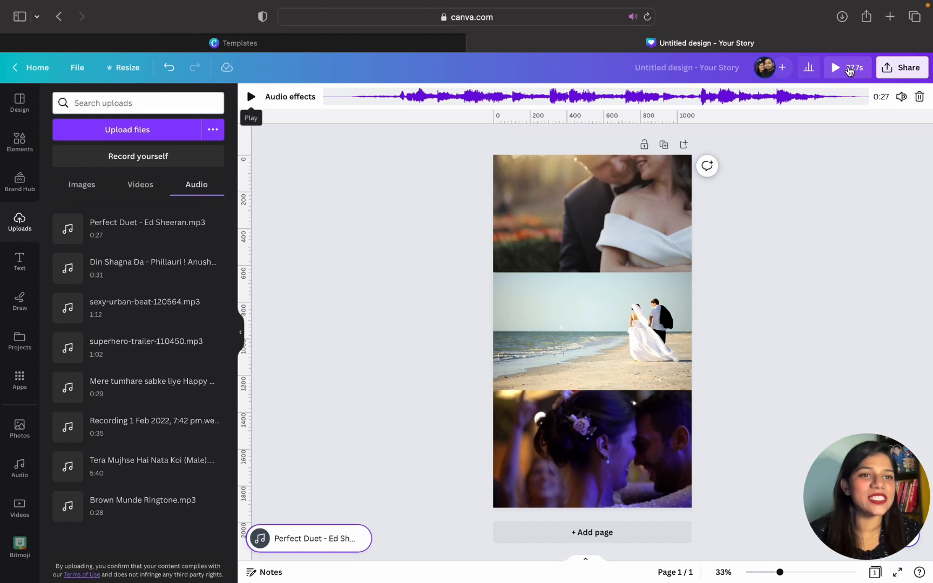
left_click(848, 68)
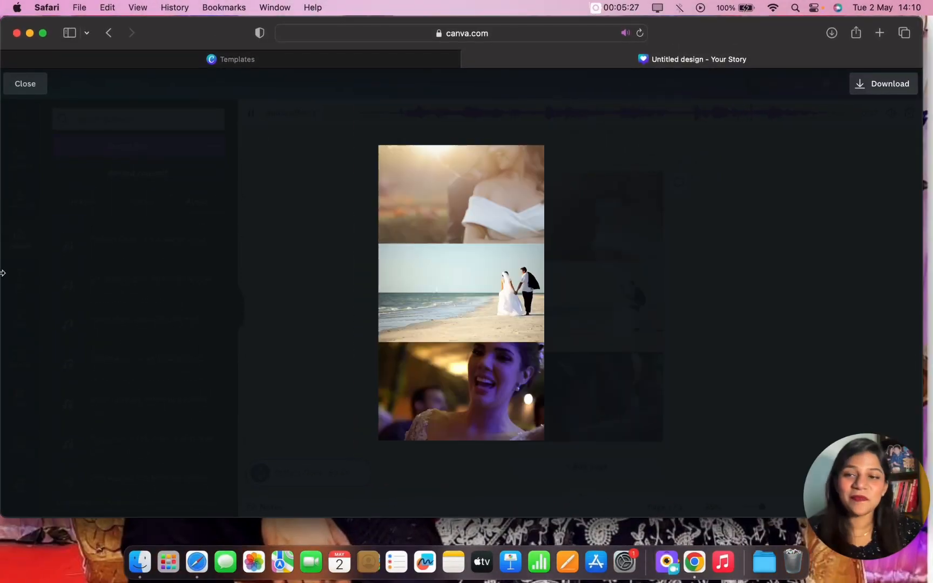
left_click(19, 85)
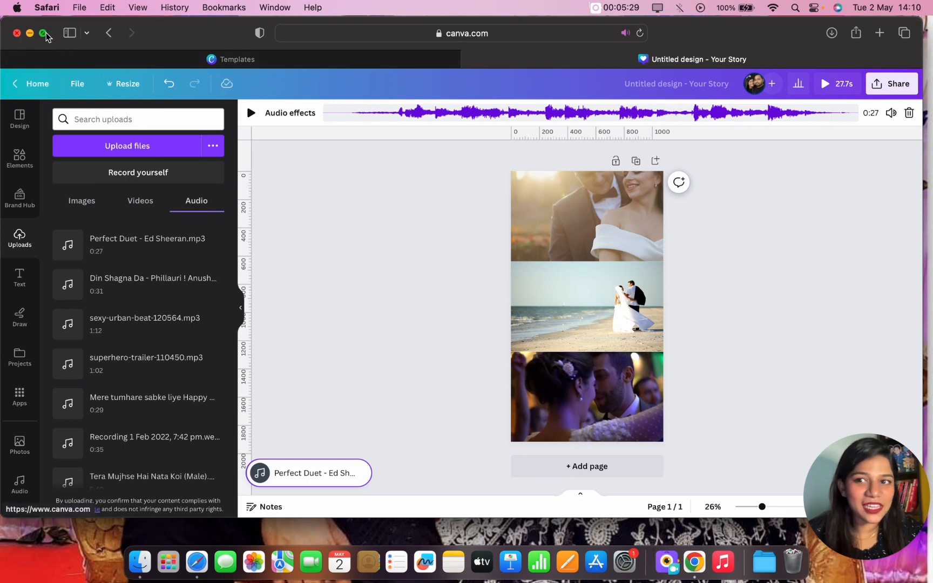
left_click(43, 33)
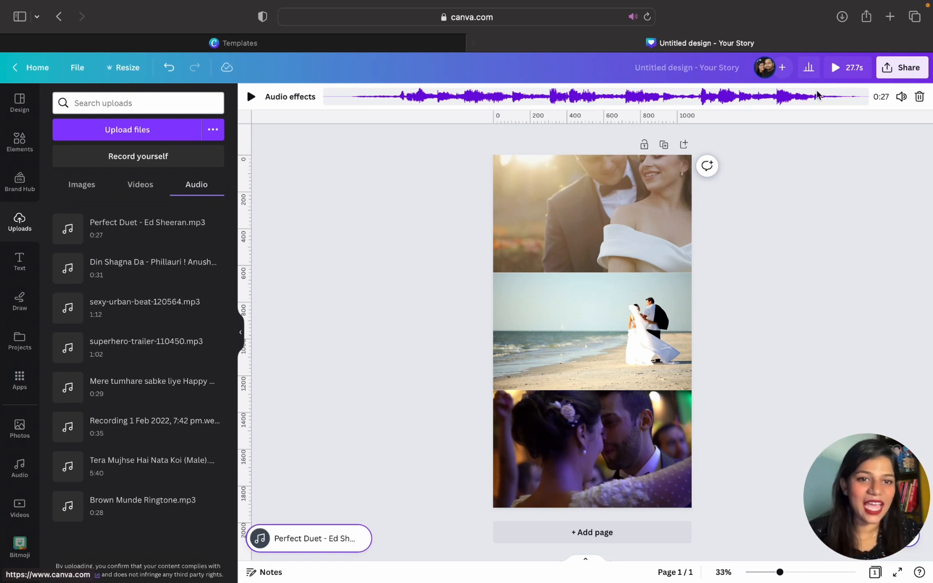
Duplicate the page and replace its three clips with the 22-, 12- and 23-second Indian wedding hand clips, from top to bottom row.
left_click(663, 145)
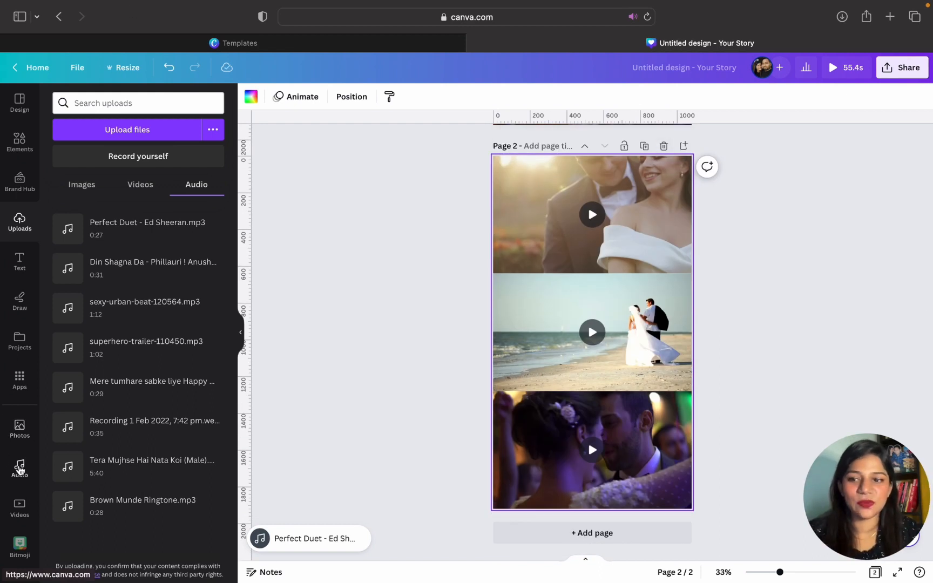
left_click(21, 514)
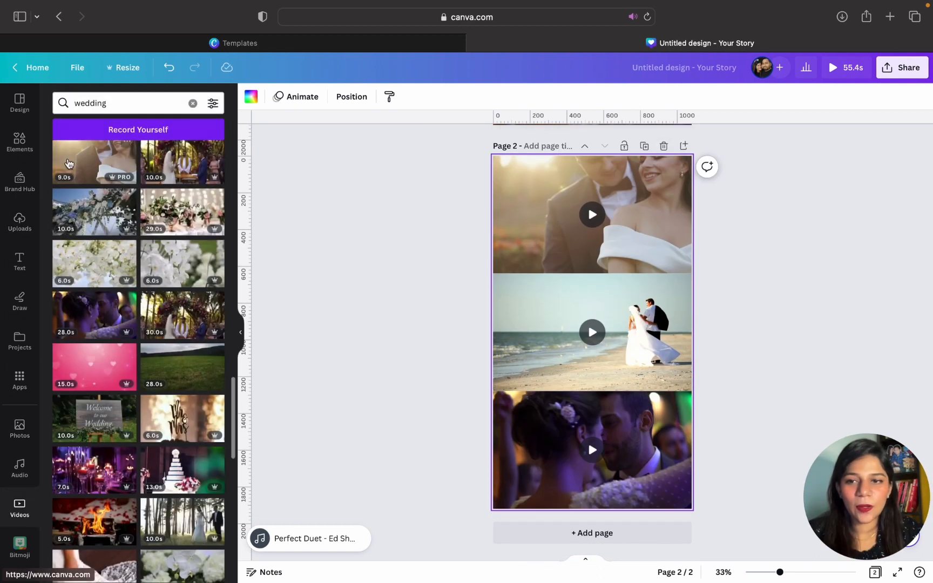
left_click_drag(198, 203, 545, 216)
left_click_drag(89, 248, 569, 362)
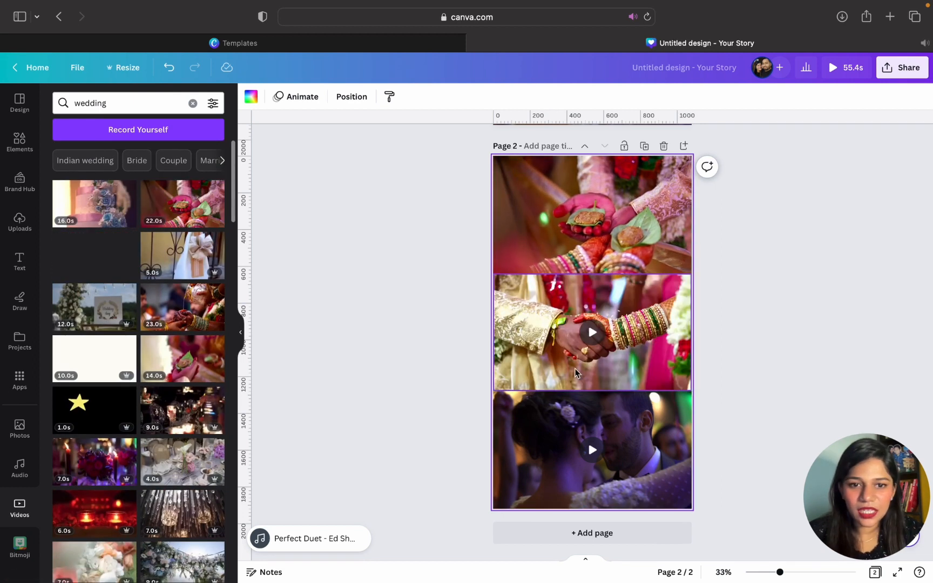
left_click_drag(182, 307, 588, 440)
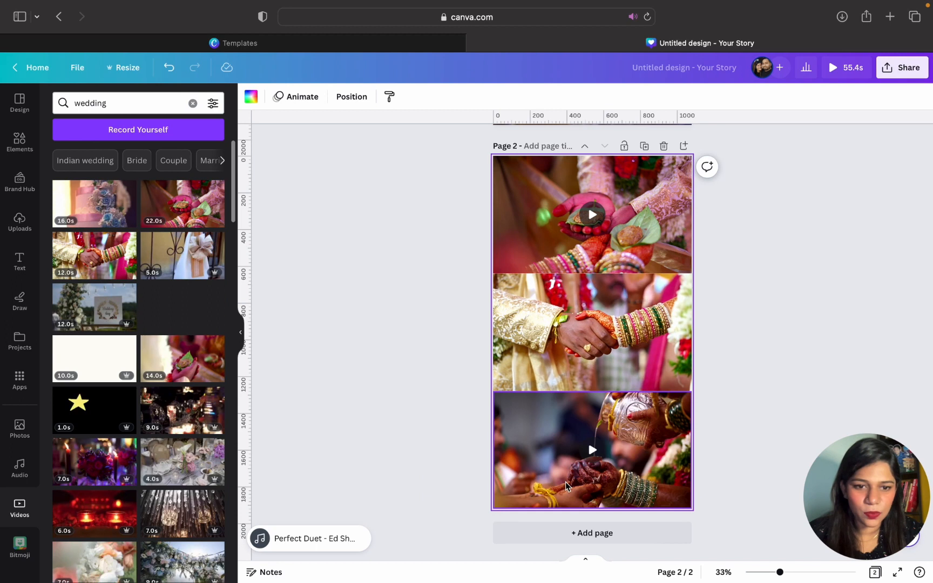
Replace the design's background song with the uploaded "Din Shagna Da - Phillauri" audio and pause its playback.
left_click(588, 440)
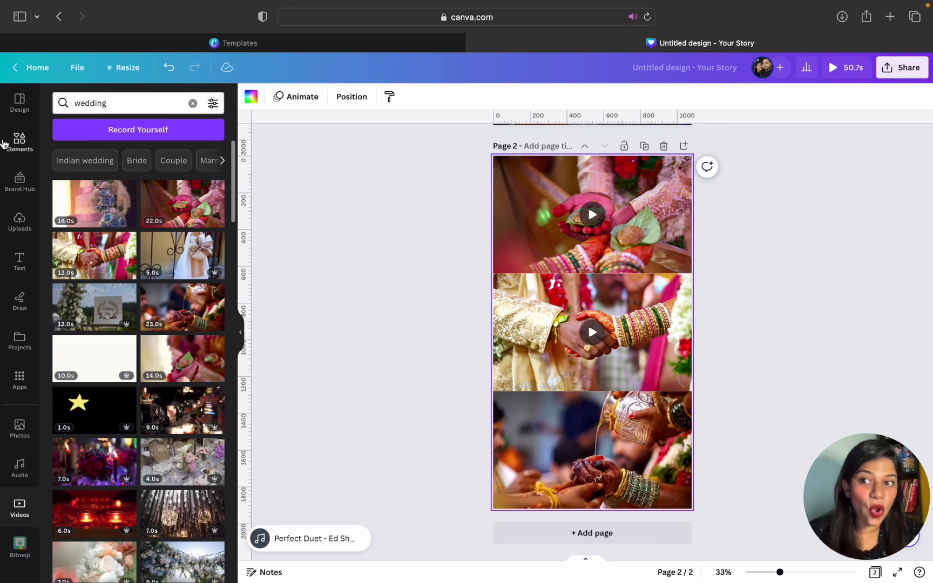
left_click(28, 225)
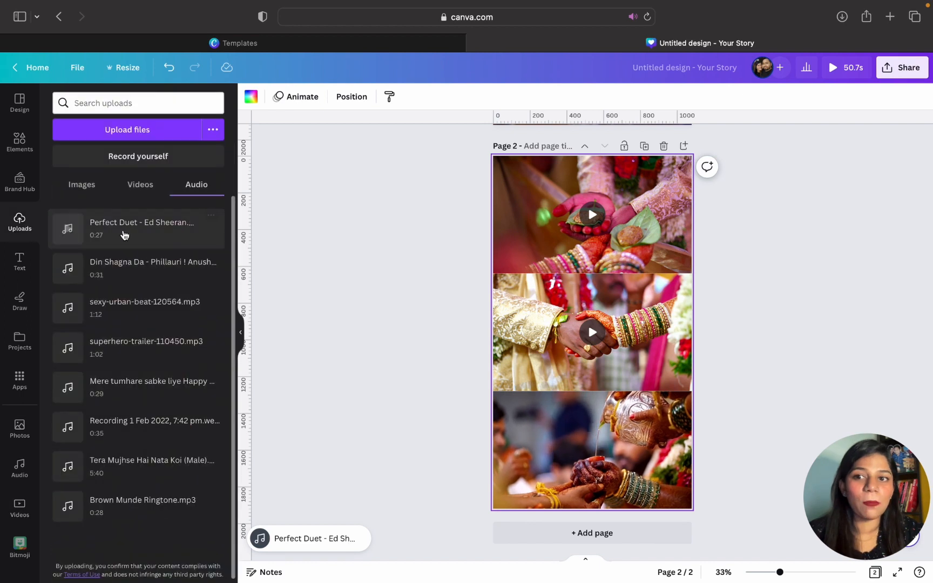
left_click_drag(86, 274, 378, 486)
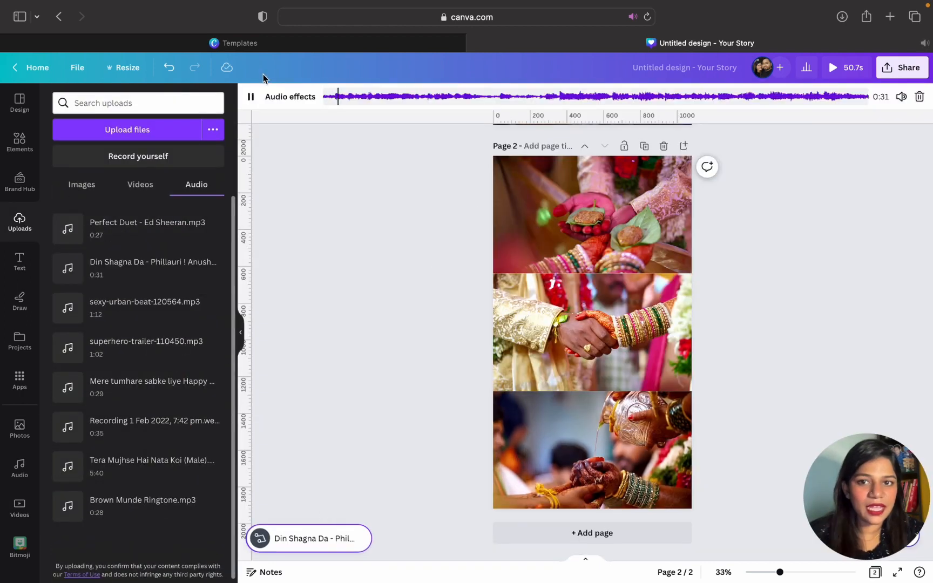
left_click(253, 99)
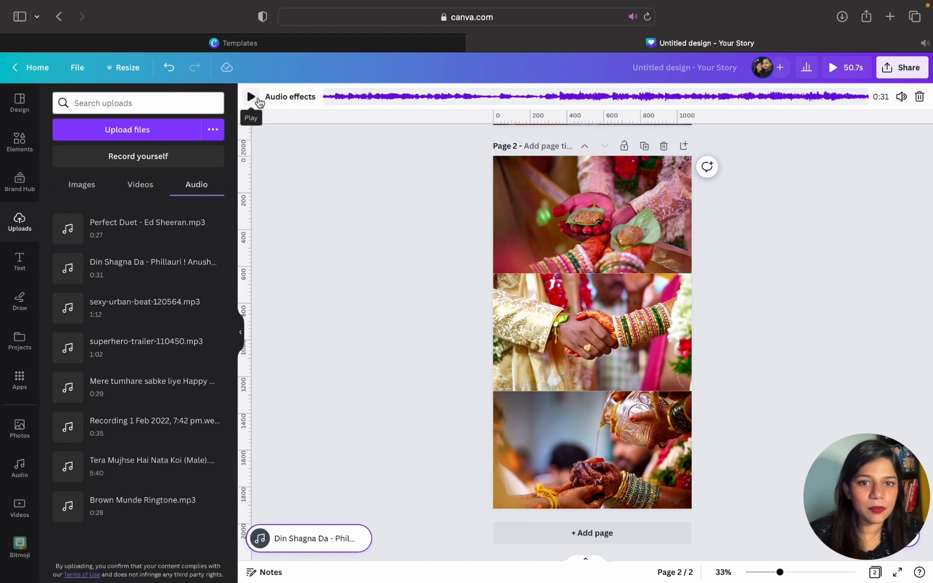
Move the page with the Indian wedding hand clips ahead of the beach and dancing couple page.
scroll(391, 316, "up", 5)
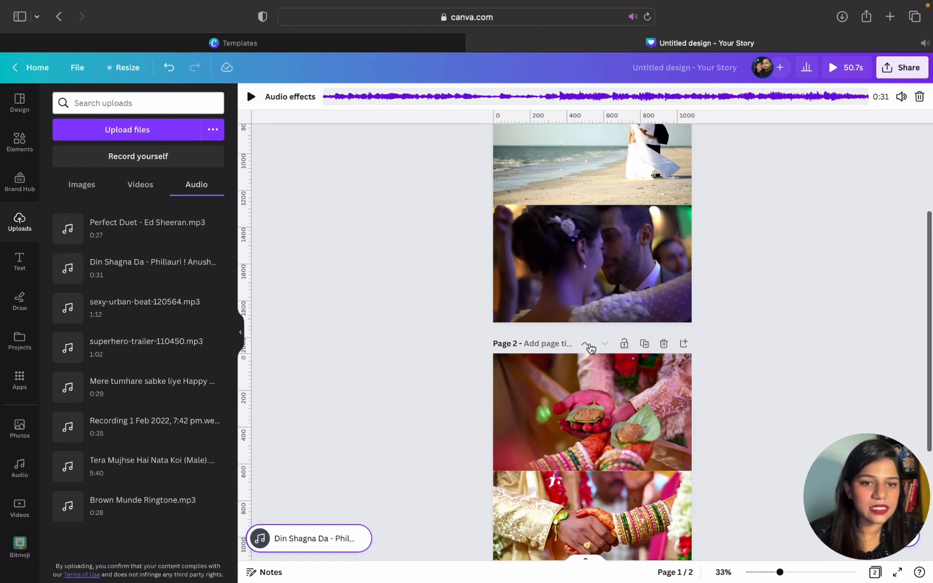
left_click(585, 344)
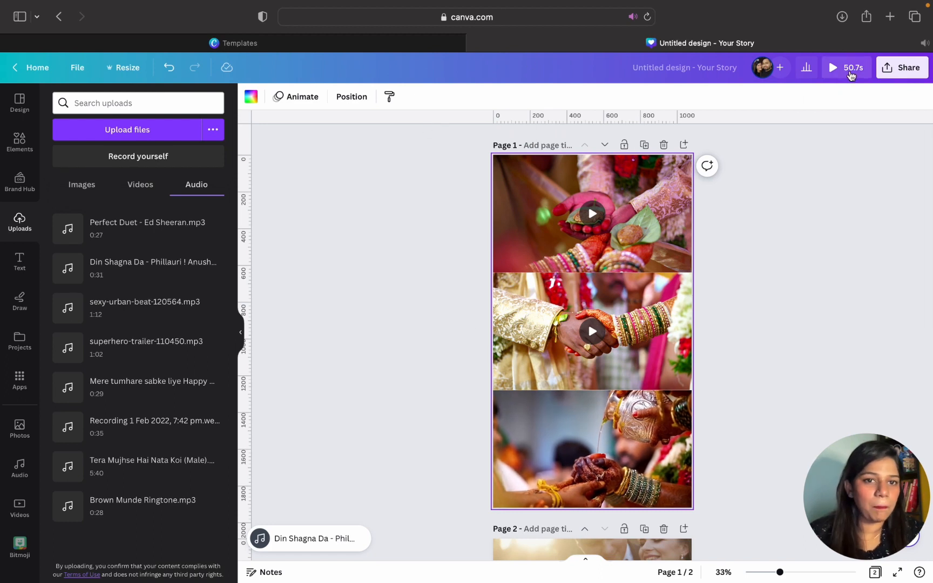
Preview the story video with its current song, close the preview, and hide the uploads list beside the canvas.
left_click(848, 76)
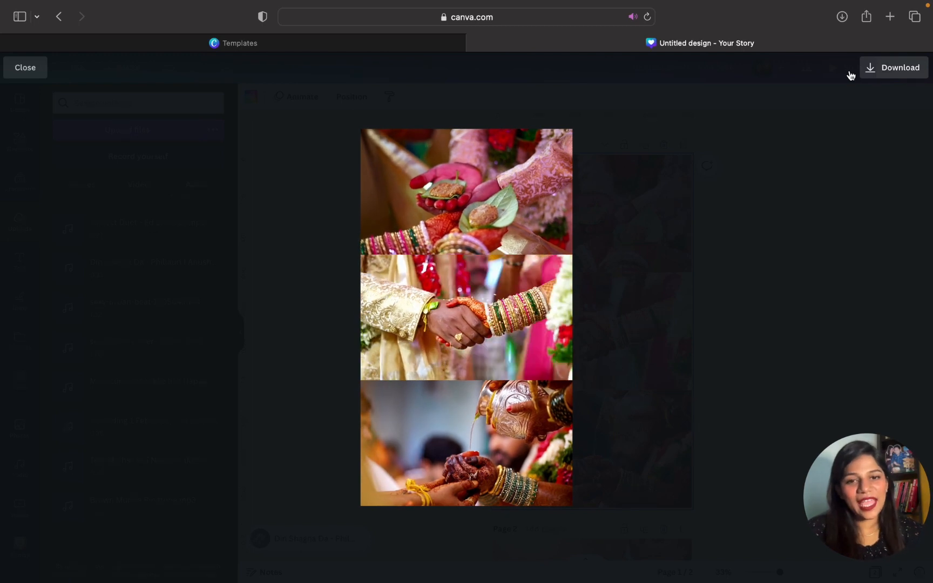
left_click(39, 75)
left_click(373, 374)
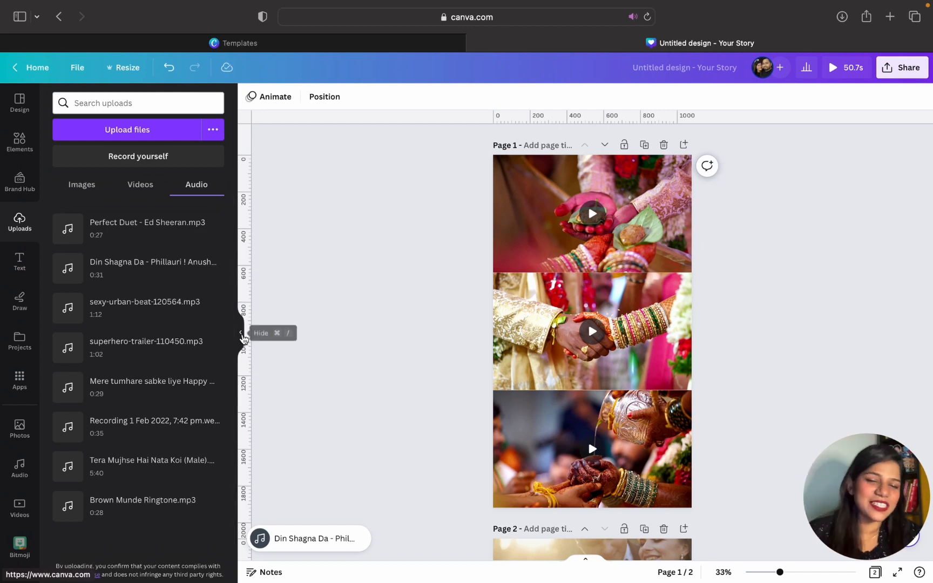
left_click(241, 334)
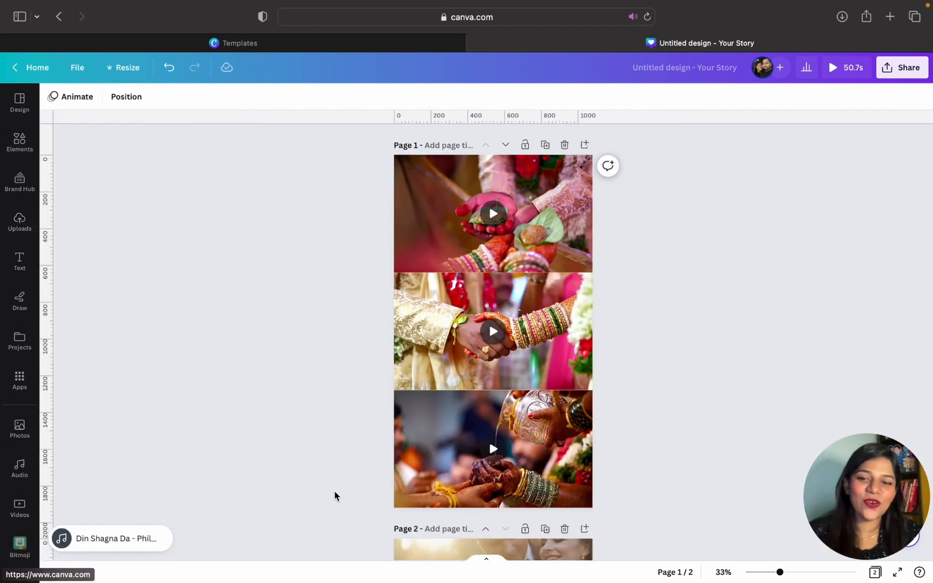